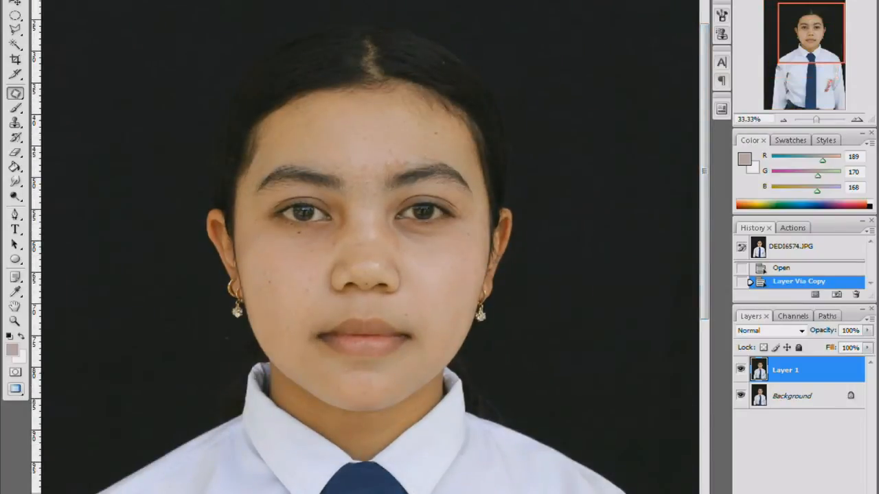
Use the Patch tool to replace the blemish beside the outer corner of the image-left eye with clean cheek skin
{"action": "key", "text": "ctrl+plus"}
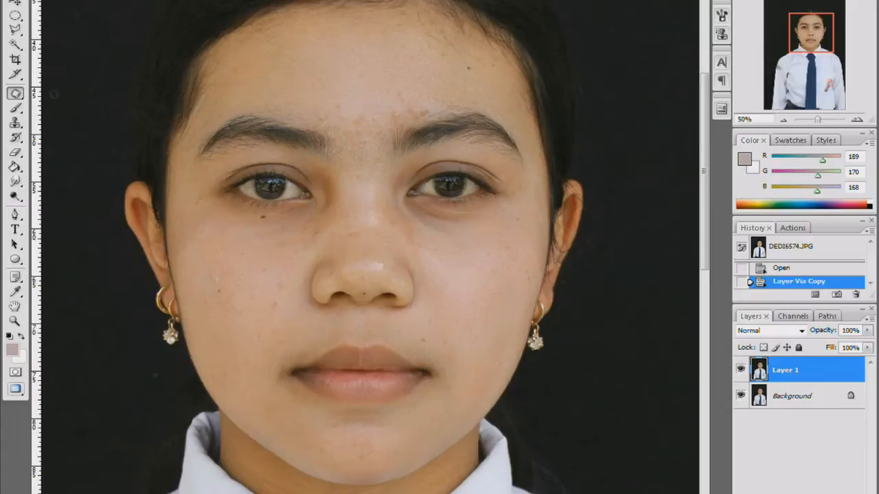
{"action": "left_click", "coordinate": [15, 94]}
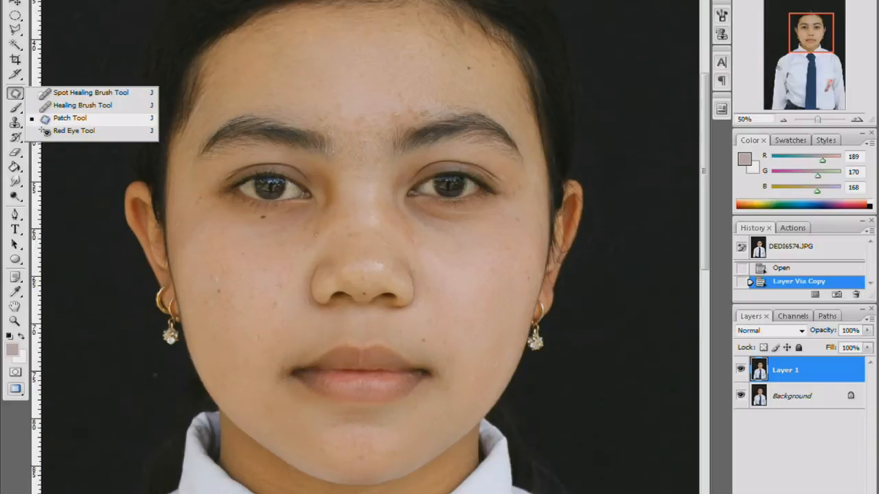
{"action": "left_click", "coordinate": [62, 117]}
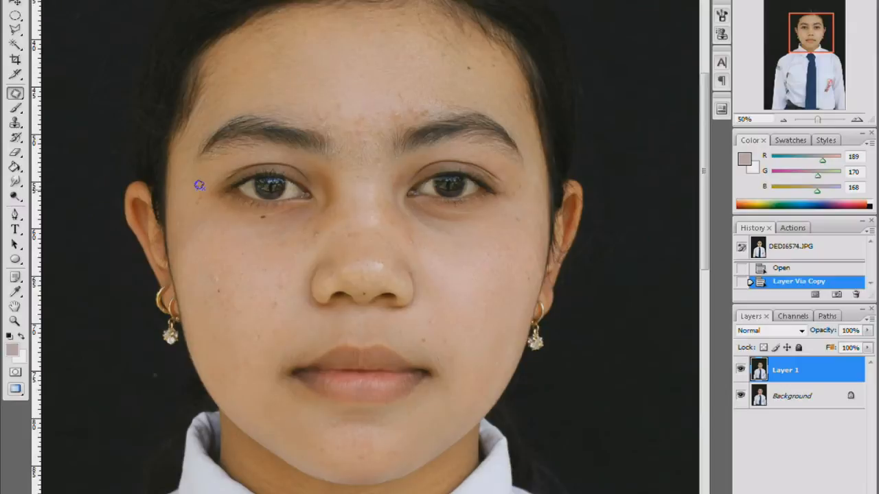
{"action": "mouse_move", "coordinate": [195, 185]}
{"action": "left_mouse_down"}
{"action": "mouse_move", "coordinate": [196, 206]}
{"action": "mouse_move", "coordinate": [213, 211]}
{"action": "mouse_move", "coordinate": [208, 186]}
{"action": "mouse_move", "coordinate": [211, 206]}
{"action": "mouse_move", "coordinate": [248, 252]}
{"action": "left_mouse_up"}
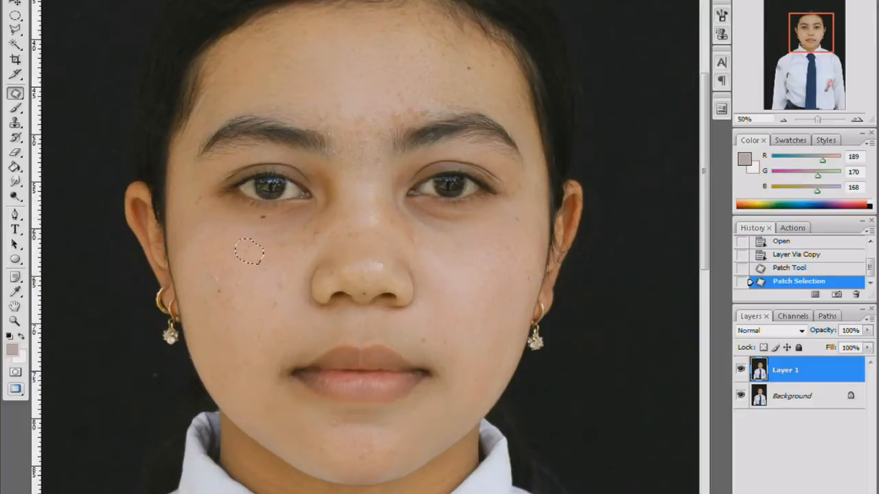
{"action": "key", "text": "ctrl+z"}
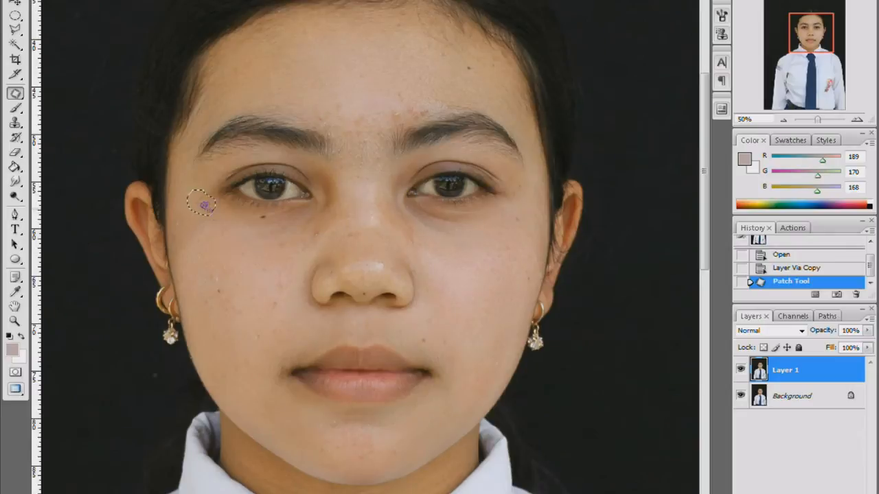
{"action": "left_click_drag", "start_coordinate": [201, 203], "coordinate": [236, 237]}
{"action": "key", "text": "ctrl+d"}
Patch the dark spot and small blemishes on the middle of the image-left cheek with nearby clean skin
{"action": "mouse_move", "coordinate": [209, 266]}
{"action": "left_mouse_down"}
{"action": "mouse_move", "coordinate": [232, 295]}
{"action": "mouse_move", "coordinate": [210, 270]}
{"action": "mouse_move", "coordinate": [244, 251]}
{"action": "mouse_move", "coordinate": [228, 225]}
{"action": "left_mouse_up"}
{"action": "key", "text": "ctrl+d"}
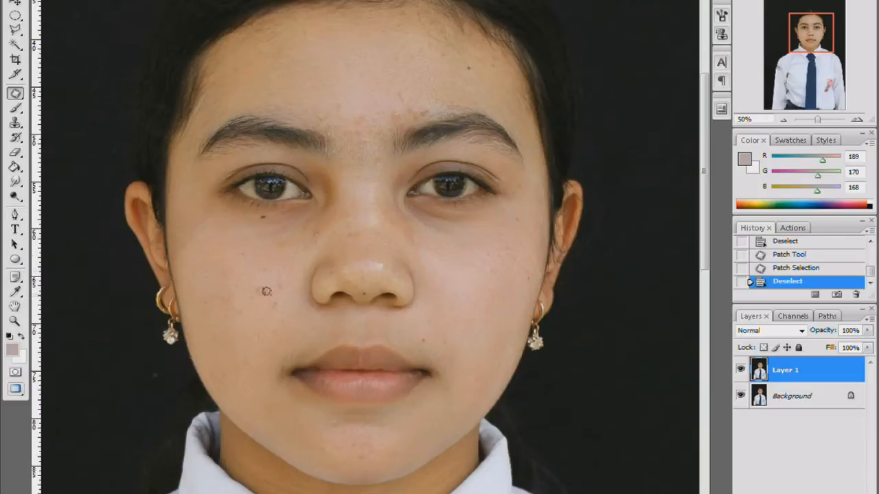
{"action": "mouse_move", "coordinate": [276, 277]}
{"action": "left_mouse_down"}
{"action": "mouse_move", "coordinate": [272, 309]}
{"action": "mouse_move", "coordinate": [288, 273]}
{"action": "mouse_move", "coordinate": [256, 316]}
{"action": "mouse_move", "coordinate": [260, 329]}
{"action": "mouse_move", "coordinate": [251, 338]}
{"action": "mouse_move", "coordinate": [268, 323]}
{"action": "mouse_move", "coordinate": [259, 322]}
{"action": "left_mouse_up"}
{"action": "key", "text": "ctrl+d"}
{"action": "left_click_drag", "start_coordinate": [261, 336], "coordinate": [264, 295]}
{"action": "key", "text": "ctrl+d"}
Patch the marks on the tip of the nose and between the nostrils
{"action": "mouse_move", "coordinate": [389, 266]}
{"action": "left_mouse_down"}
{"action": "mouse_move", "coordinate": [366, 260]}
{"action": "mouse_move", "coordinate": [465, 277]}
{"action": "left_mouse_up"}
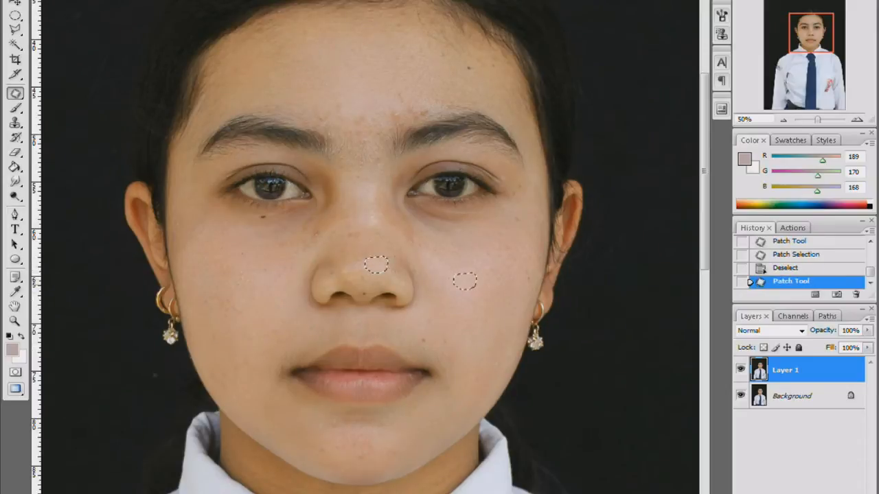
{"action": "key", "text": "ctrl+d"}
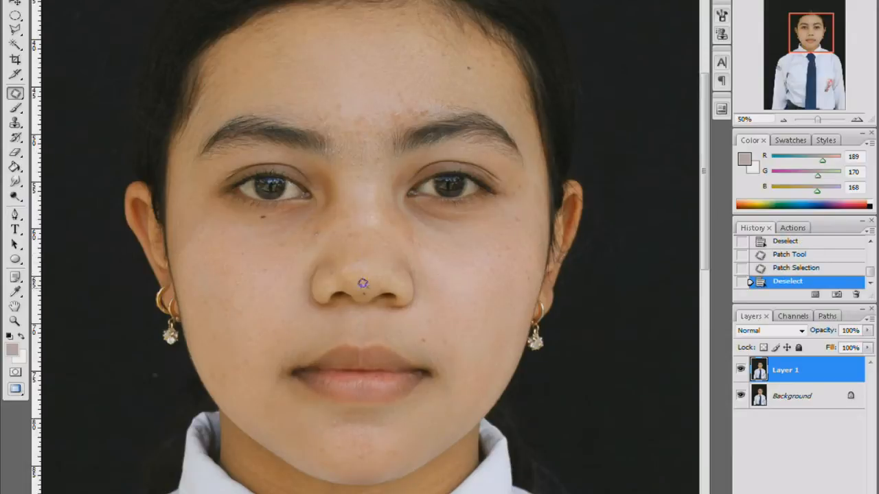
{"action": "mouse_move", "coordinate": [368, 292]}
{"action": "left_mouse_down"}
{"action": "mouse_move", "coordinate": [337, 263]}
{"action": "mouse_move", "coordinate": [328, 270]}
{"action": "mouse_move", "coordinate": [347, 266]}
{"action": "mouse_move", "coordinate": [372, 265]}
{"action": "left_mouse_up"}
{"action": "key", "text": "ctrl+d"}
Patch the spots between the nose and the image-right corner of the mouth with clean cheek skin
{"action": "key", "text": "ctrl+d"}
{"action": "key", "text": "ctrl+d"}
{"action": "mouse_move", "coordinate": [429, 327]}
{"action": "left_mouse_down"}
{"action": "mouse_move", "coordinate": [418, 334]}
{"action": "mouse_move", "coordinate": [456, 322]}
{"action": "mouse_move", "coordinate": [436, 310]}
{"action": "mouse_move", "coordinate": [433, 317]}
{"action": "mouse_move", "coordinate": [447, 295]}
{"action": "left_mouse_up"}
Patch the marks on the bridge and both sides of the nose with smooth cheek skin
{"action": "key", "text": "ctrl+d"}
{"action": "key", "text": "ctrl+d"}
{"action": "left_click_drag", "start_coordinate": [444, 343], "coordinate": [457, 307]}
{"action": "key", "text": "ctrl+d"}
{"action": "mouse_move", "coordinate": [343, 226]}
{"action": "left_mouse_down"}
{"action": "mouse_move", "coordinate": [369, 227]}
{"action": "mouse_move", "coordinate": [344, 230]}
{"action": "mouse_move", "coordinate": [454, 278]}
{"action": "left_mouse_up"}
Patch the blemishes on the lower forehead above and between the eyebrows with clean skin from higher up
{"action": "key", "text": "ctrl+d"}
{"action": "mouse_move", "coordinate": [404, 235]}
{"action": "left_mouse_down"}
{"action": "mouse_move", "coordinate": [430, 251]}
{"action": "mouse_move", "coordinate": [421, 226]}
{"action": "mouse_move", "coordinate": [457, 275]}
{"action": "left_mouse_up"}
{"action": "key", "text": "ctrl+d"}
{"action": "mouse_move", "coordinate": [321, 222]}
{"action": "left_mouse_down"}
{"action": "mouse_move", "coordinate": [304, 244]}
{"action": "mouse_move", "coordinate": [321, 227]}
{"action": "mouse_move", "coordinate": [290, 242]}
{"action": "left_mouse_up"}
{"action": "key", "text": "ctrl+d"}
{"action": "mouse_move", "coordinate": [374, 107]}
{"action": "left_mouse_down"}
{"action": "mouse_move", "coordinate": [412, 107]}
{"action": "mouse_move", "coordinate": [407, 94]}
{"action": "mouse_move", "coordinate": [379, 61]}
{"action": "left_mouse_up"}
{"action": "key", "text": "ctrl+d"}
{"action": "mouse_move", "coordinate": [388, 94]}
{"action": "left_mouse_down"}
{"action": "mouse_move", "coordinate": [421, 90]}
{"action": "mouse_move", "coordinate": [412, 112]}
{"action": "mouse_move", "coordinate": [428, 94]}
{"action": "mouse_move", "coordinate": [376, 67]}
{"action": "left_mouse_up"}
Patch the marks near the outer corner of the image-right eye and on the cheek below it
{"action": "key", "text": "ctrl+d"}
{"action": "key", "text": "ctrl+d"}
{"action": "mouse_move", "coordinate": [331, 90]}
{"action": "left_mouse_down"}
{"action": "mouse_move", "coordinate": [342, 115]}
{"action": "mouse_move", "coordinate": [358, 107]}
{"action": "mouse_move", "coordinate": [357, 65]}
{"action": "left_mouse_up"}
{"action": "key", "text": "ctrl+d"}
{"action": "mouse_move", "coordinate": [364, 98]}
{"action": "left_mouse_down"}
{"action": "mouse_move", "coordinate": [355, 117]}
{"action": "mouse_move", "coordinate": [378, 101]}
{"action": "mouse_move", "coordinate": [363, 71]}
{"action": "left_mouse_up"}
Patch the blemishes across the chin and below the lower lip with clean skin
{"action": "key", "text": "ctrl+d"}
{"action": "mouse_move", "coordinate": [502, 207]}
{"action": "left_mouse_down"}
{"action": "mouse_move", "coordinate": [529, 210]}
{"action": "mouse_move", "coordinate": [483, 233]}
{"action": "left_mouse_up"}
{"action": "key", "text": "ctrl+d"}
{"action": "mouse_move", "coordinate": [531, 189]}
{"action": "left_mouse_down"}
{"action": "mouse_move", "coordinate": [467, 247]}
{"action": "mouse_move", "coordinate": [494, 238]}
{"action": "mouse_move", "coordinate": [478, 253]}
{"action": "mouse_move", "coordinate": [489, 265]}
{"action": "mouse_move", "coordinate": [512, 232]}
{"action": "left_mouse_up"}
{"action": "key", "text": "ctrl+d"}
{"action": "key", "text": "ctrl+d"}
{"action": "mouse_move", "coordinate": [483, 258]}
{"action": "left_mouse_down"}
{"action": "mouse_move", "coordinate": [468, 268]}
{"action": "mouse_move", "coordinate": [524, 282]}
{"action": "left_mouse_up"}
{"action": "left_click_drag", "start_coordinate": [540, 252], "coordinate": [476, 281]}
Patch the remaining marks on the image-left cheek, from below the eye down to the jaw
{"action": "key", "text": "ctrl+d"}
{"action": "scroll", "coordinate": [376, 403], "scroll_direction": "down", "scroll_amount": 1}
{"action": "mouse_move", "coordinate": [320, 421]}
{"action": "left_mouse_down"}
{"action": "mouse_move", "coordinate": [324, 450]}
{"action": "mouse_move", "coordinate": [350, 439]}
{"action": "mouse_move", "coordinate": [343, 421]}
{"action": "mouse_move", "coordinate": [323, 422]}
{"action": "left_mouse_up"}
{"action": "mouse_move", "coordinate": [332, 437]}
{"action": "left_mouse_down"}
{"action": "mouse_move", "coordinate": [344, 421]}
{"action": "mouse_move", "coordinate": [305, 410]}
{"action": "left_mouse_up"}
{"action": "key", "text": "ctrl+d"}
{"action": "mouse_move", "coordinate": [361, 422]}
{"action": "left_mouse_down"}
{"action": "mouse_move", "coordinate": [352, 445]}
{"action": "mouse_move", "coordinate": [384, 422]}
{"action": "mouse_move", "coordinate": [364, 423]}
{"action": "left_mouse_up"}
{"action": "left_click_drag", "start_coordinate": [367, 438], "coordinate": [423, 400]}
{"action": "key", "text": "ctrl+d"}
{"action": "mouse_move", "coordinate": [407, 431]}
{"action": "left_mouse_down"}
{"action": "mouse_move", "coordinate": [381, 438]}
{"action": "mouse_move", "coordinate": [408, 434]}
{"action": "mouse_move", "coordinate": [422, 399]}
{"action": "left_mouse_up"}
{"action": "key", "text": "ctrl+d"}
{"action": "mouse_move", "coordinate": [327, 404]}
{"action": "left_mouse_down"}
{"action": "mouse_move", "coordinate": [350, 434]}
{"action": "mouse_move", "coordinate": [370, 429]}
{"action": "mouse_move", "coordinate": [359, 411]}
{"action": "mouse_move", "coordinate": [469, 363]}
{"action": "mouse_move", "coordinate": [464, 299]}
{"action": "left_mouse_up"}
{"action": "key", "text": "ctrl+d"}
{"action": "mouse_move", "coordinate": [238, 260]}
{"action": "left_mouse_down"}
{"action": "mouse_move", "coordinate": [246, 295]}
{"action": "mouse_move", "coordinate": [237, 254]}
{"action": "mouse_move", "coordinate": [444, 297]}
{"action": "mouse_move", "coordinate": [458, 287]}
{"action": "left_mouse_up"}
{"action": "key", "text": "ctrl+d"}
{"action": "left_click_drag", "start_coordinate": [216, 240], "coordinate": [269, 270]}
{"action": "key", "text": "ctrl+d"}
{"action": "mouse_move", "coordinate": [242, 324]}
{"action": "left_mouse_down"}
{"action": "mouse_move", "coordinate": [260, 340]}
{"action": "mouse_move", "coordinate": [290, 318]}
{"action": "left_mouse_up"}
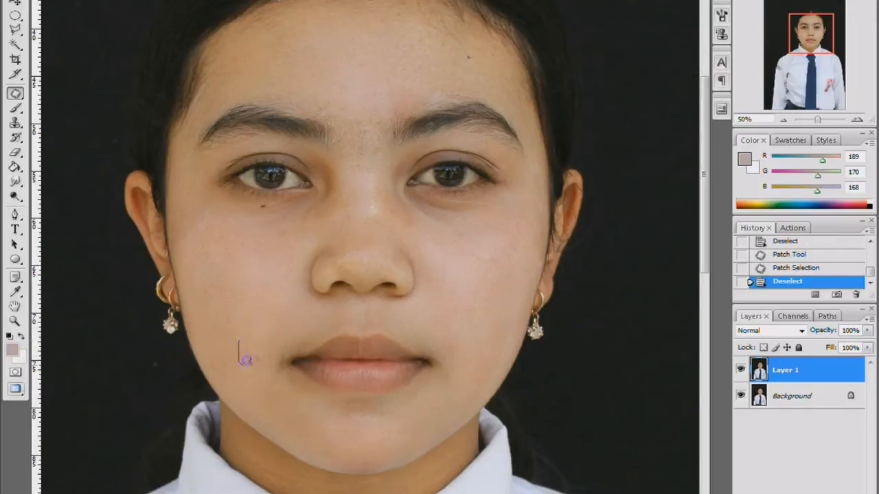
{"action": "mouse_move", "coordinate": [246, 360]}
{"action": "left_mouse_down"}
{"action": "mouse_move", "coordinate": [256, 337]}
{"action": "mouse_move", "coordinate": [250, 290]}
{"action": "left_mouse_up"}
{"action": "key", "text": "ctrl+d"}
Patch the last uneven areas on the nose bridge and the image-right cheek, then deselect
{"action": "mouse_move", "coordinate": [368, 197]}
{"action": "left_mouse_down"}
{"action": "mouse_move", "coordinate": [381, 217]}
{"action": "mouse_move", "coordinate": [368, 201]}
{"action": "left_mouse_up"}
{"action": "left_click_drag", "start_coordinate": [458, 248], "coordinate": [470, 248]}
{"action": "key", "text": "ctrl+d"}
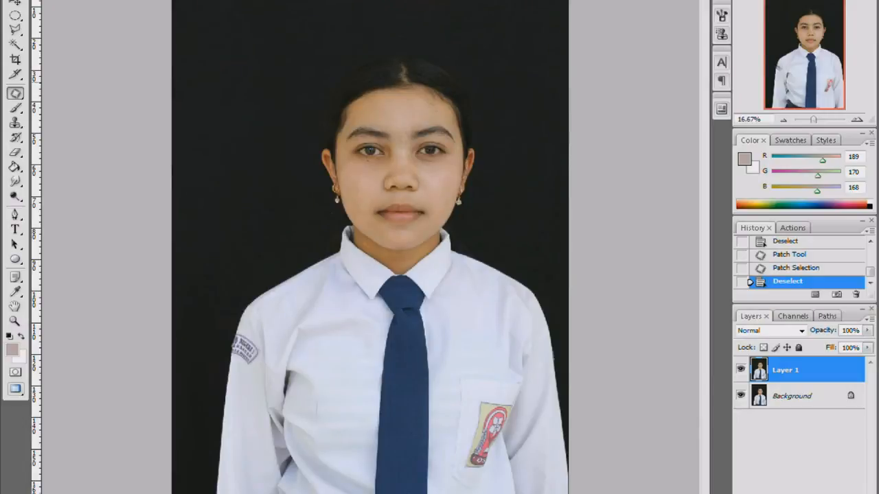
Merge the visible layers and duplicate the merged photo onto a new layer
{"action": "key", "text": "ctrl+minus"}
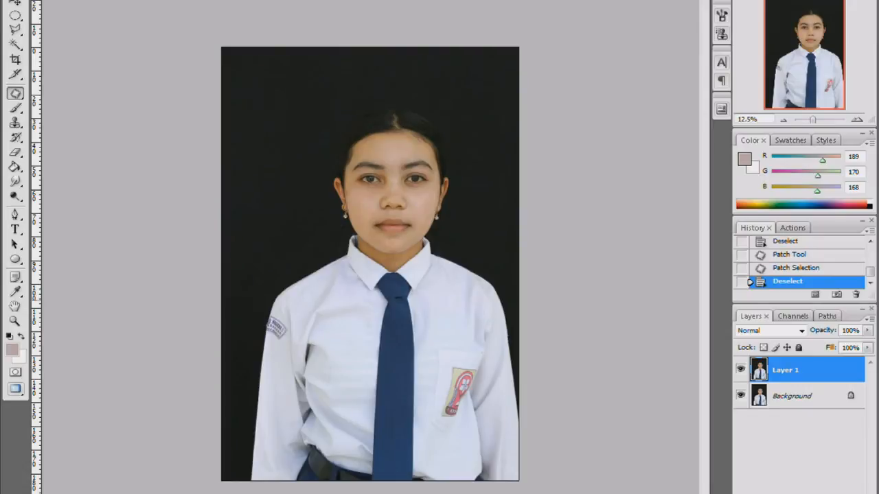
{"action": "key", "text": "ctrl+shift+e"}
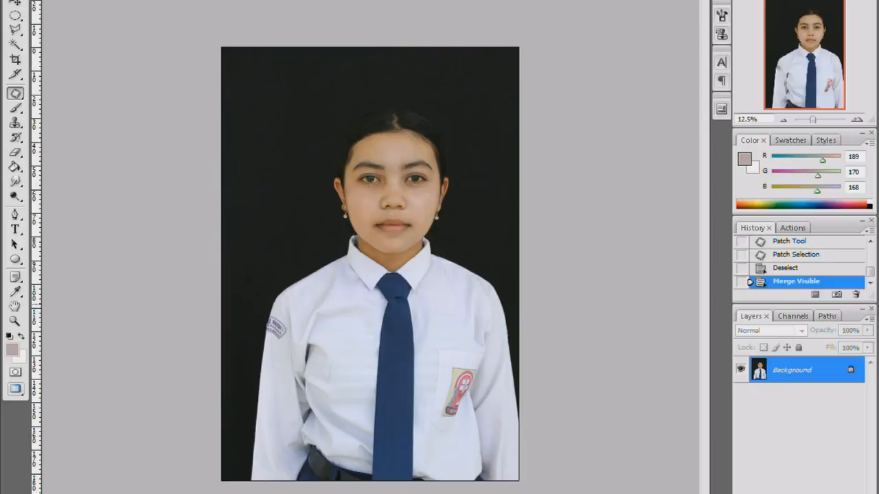
{"action": "key", "text": "ctrl+j"}
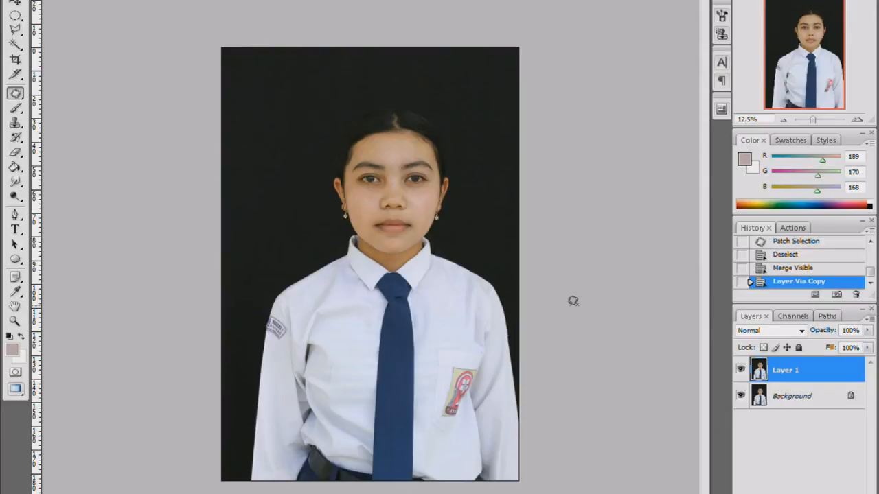
Free-transform the whole duplicate layer, rotating it slightly counterclockwise and enlarging it beyond the canvas edges to straighten the portrait
{"action": "key", "text": "ctrl+a"}
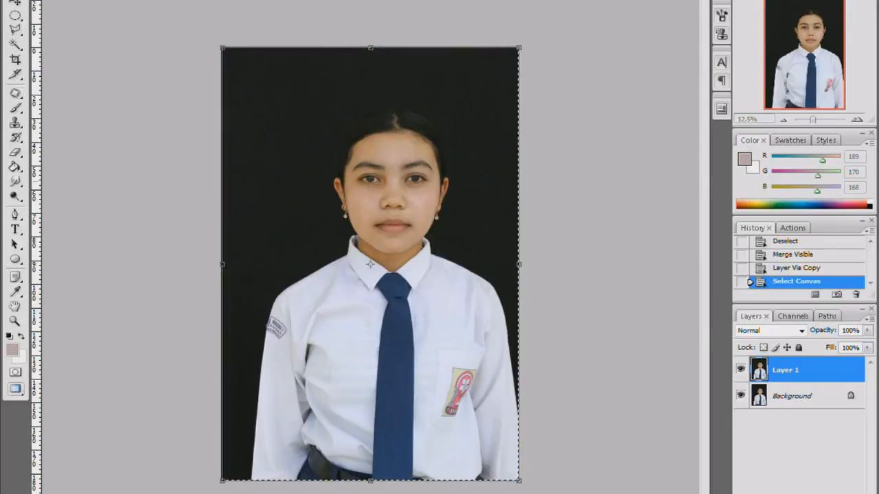
{"action": "left_click_drag", "start_coordinate": [532, 39], "coordinate": [528, 35]}
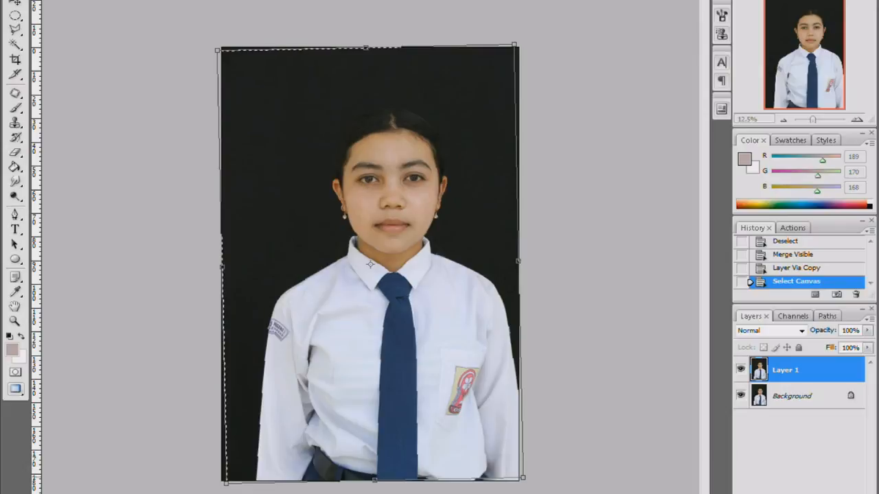
{"action": "left_click_drag", "start_coordinate": [226, 483], "coordinate": [218, 493]}
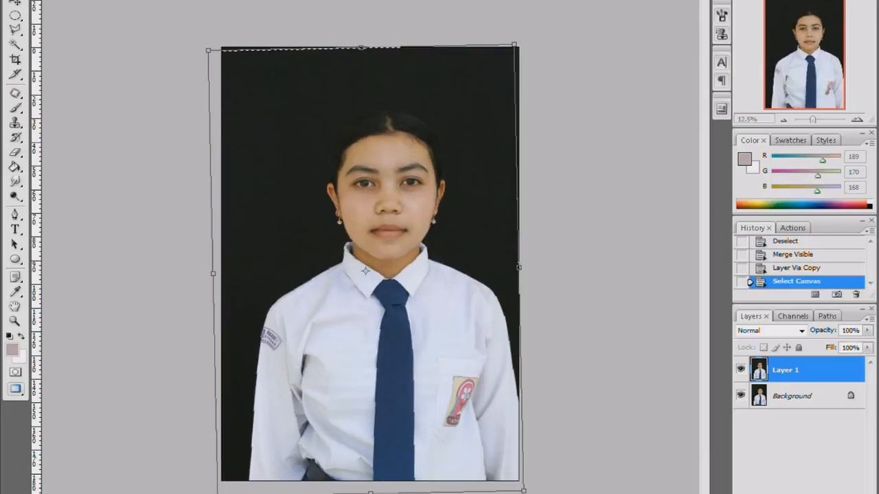
{"action": "left_click_drag", "start_coordinate": [514, 45], "coordinate": [523, 30]}
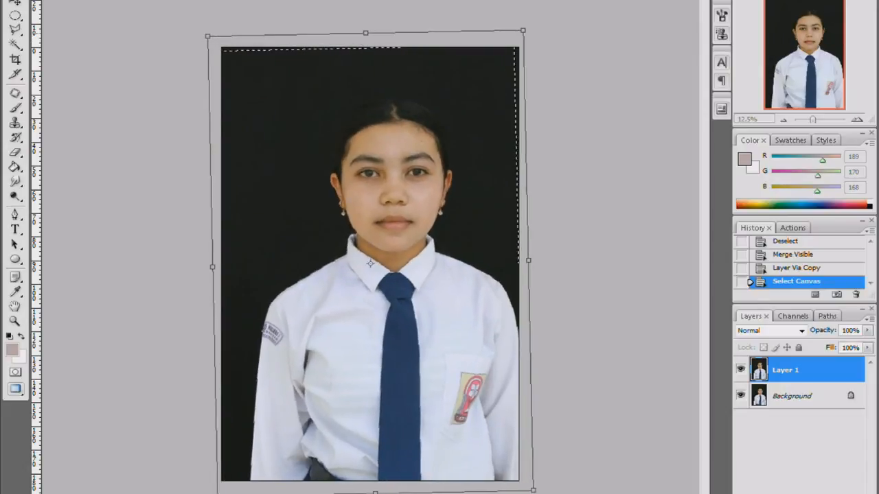
{"action": "key", "text": "Return"}
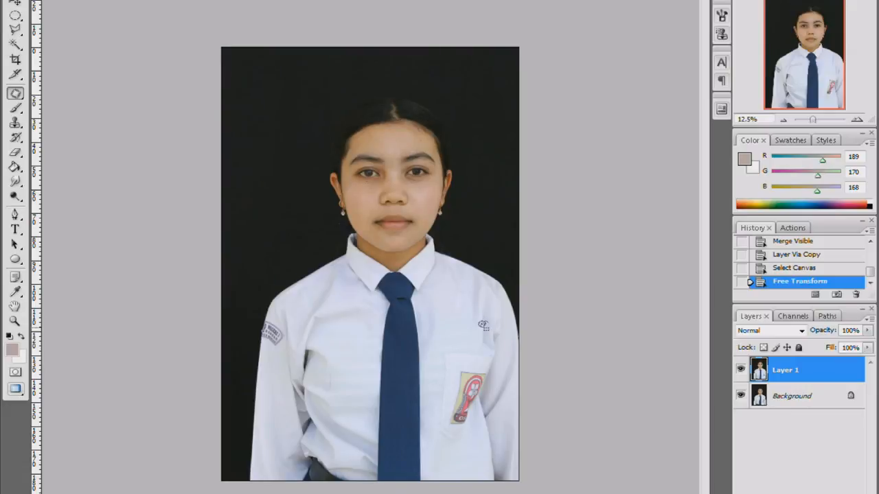
Apply a Black & White adjustment to the duplicate layer with Reds set to 60%
{"action": "left_click", "coordinate": [76, 0]}
{"action": "mouse_move", "coordinate": [98, 0]}
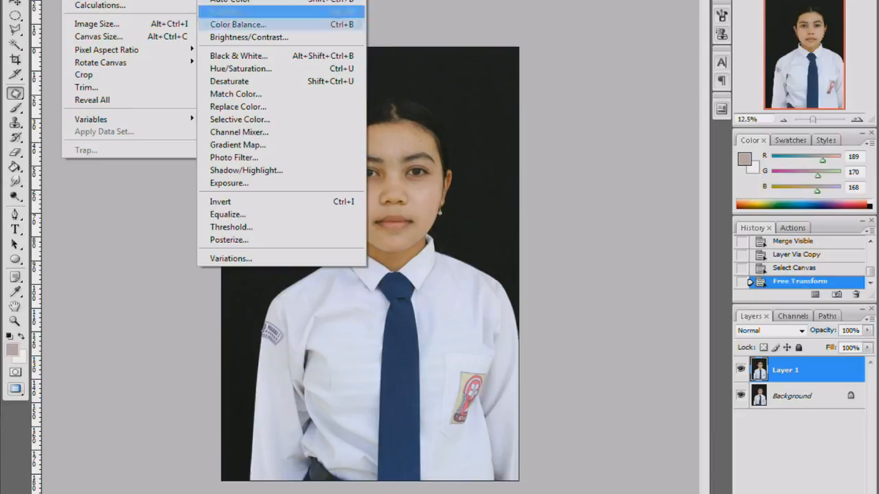
{"action": "left_click", "coordinate": [236, 56]}
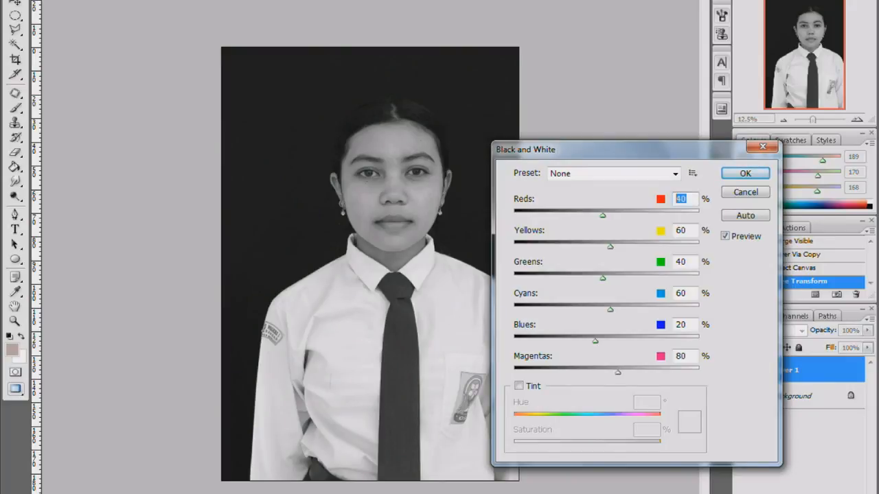
{"action": "type", "text": "60"}
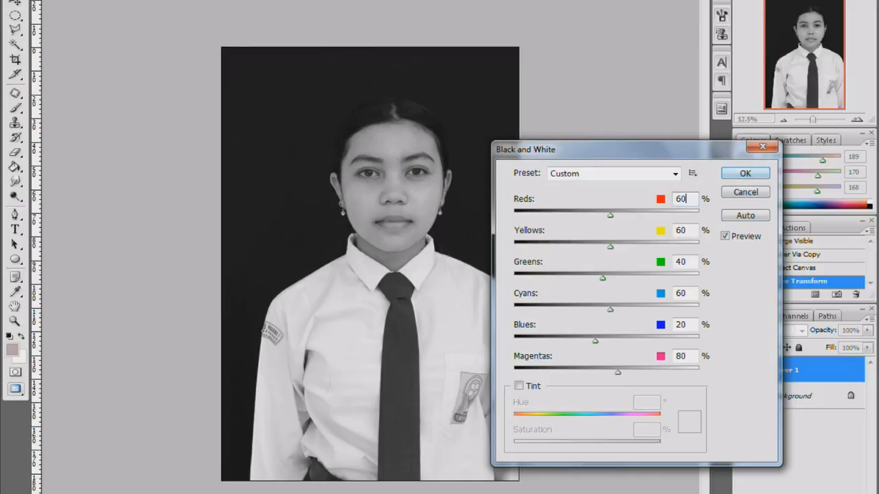
{"action": "key", "text": "Return"}
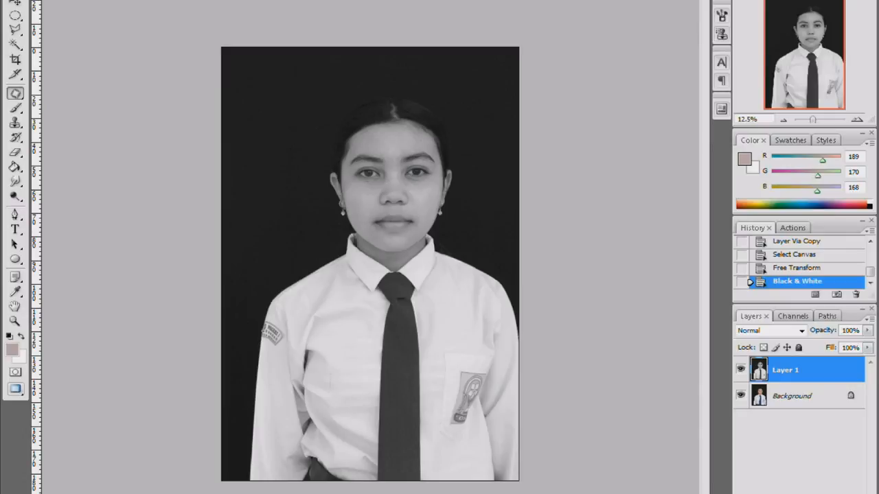
Save the black-and-white portrait in JPEG format as DEDI6574 copy.jpg
{"action": "key", "text": "ctrl+shift+s"}
{"action": "left_click", "coordinate": [625, 249]}
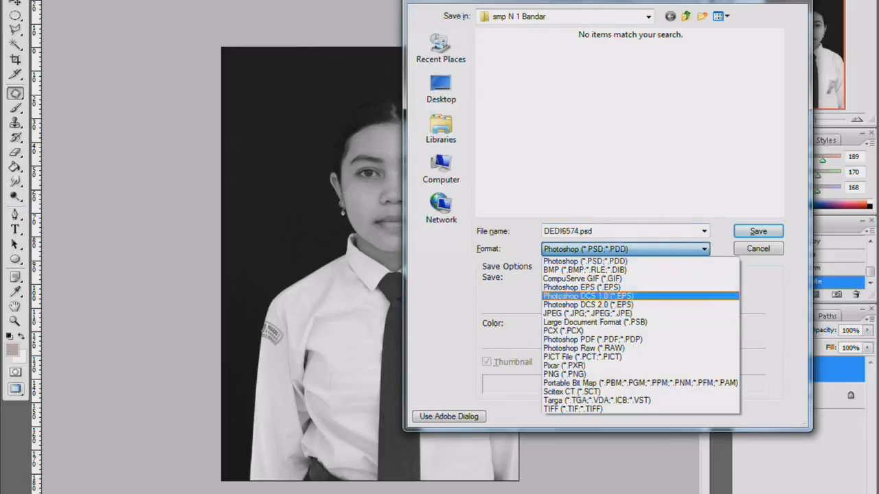
{"action": "key", "text": "Return"}
{"action": "key", "text": "Return"}
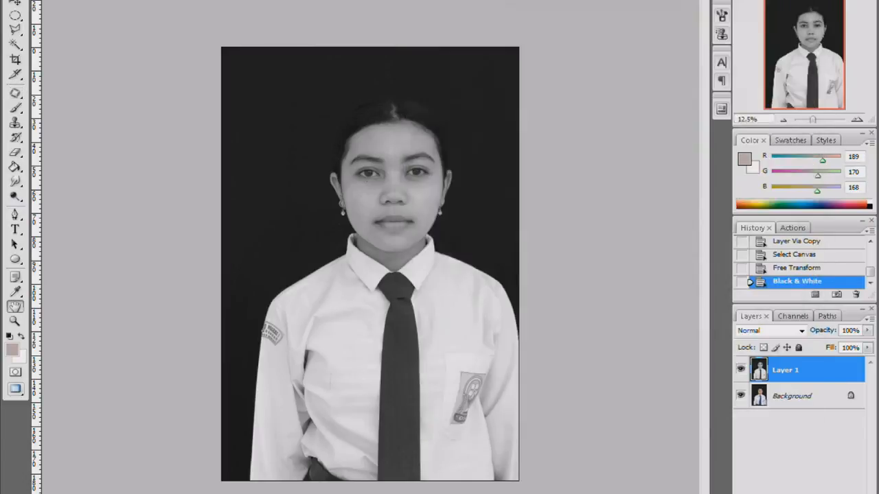
{"action": "key", "text": "Return"}
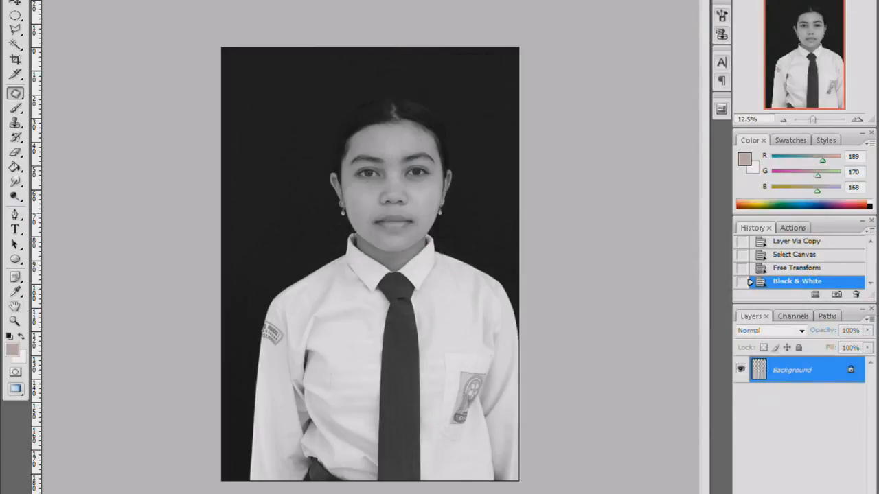
{"action": "key", "text": "ctrl+j"}
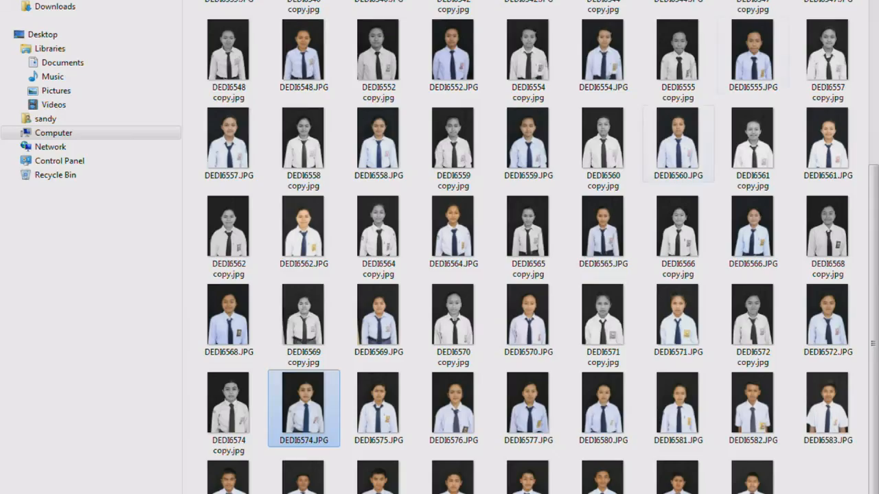
In Windows Explorer, open DEDI6574 copy.jpg in the photo viewer and compare it with the original DEDI6574.JPG
{"action": "left_click", "coordinate": [229, 414]}
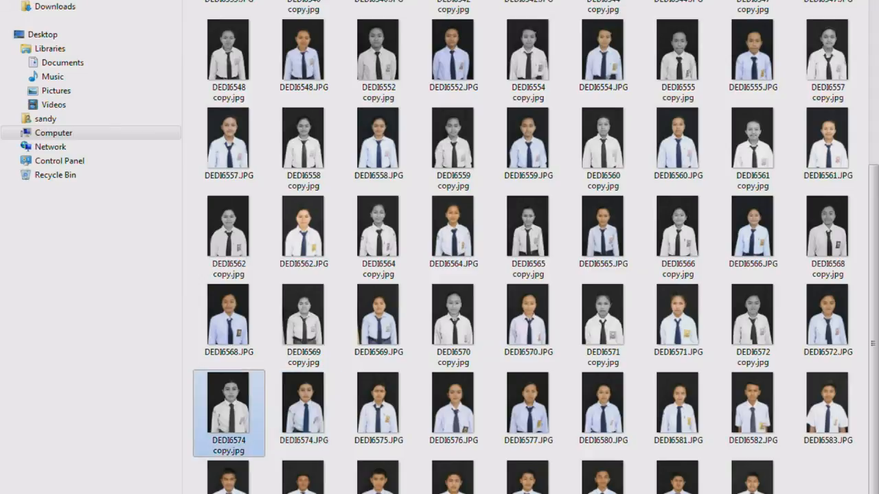
{"action": "right_click", "coordinate": [249, 408]}
{"action": "left_click", "coordinate": [282, 104]}
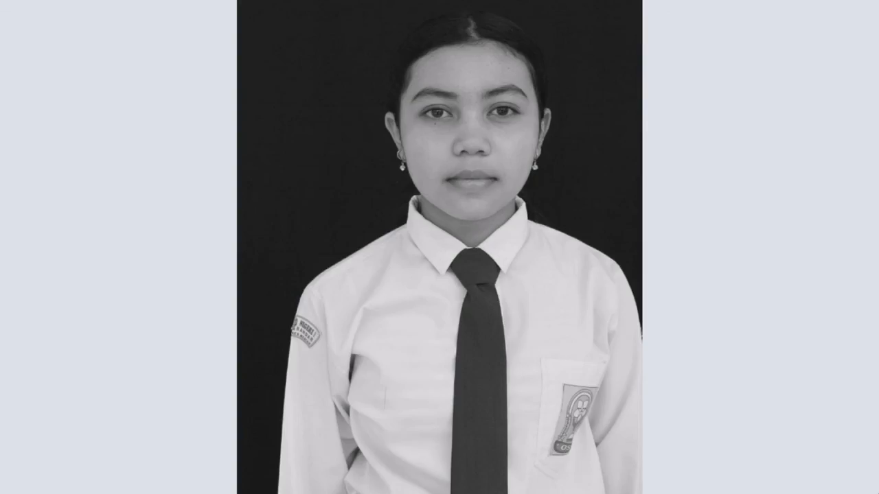
{"action": "key", "text": "Right"}
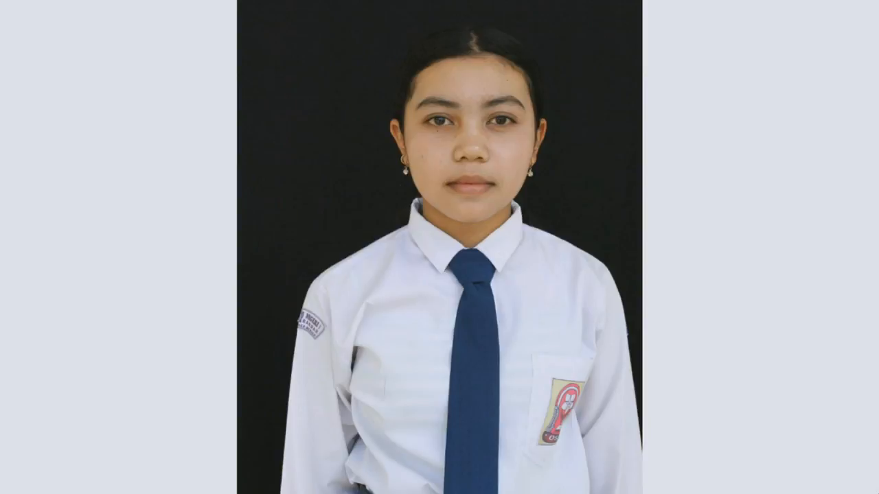
{"action": "key", "text": "Left"}
{"action": "key", "text": "Right"}
{"action": "key", "text": "Left"}
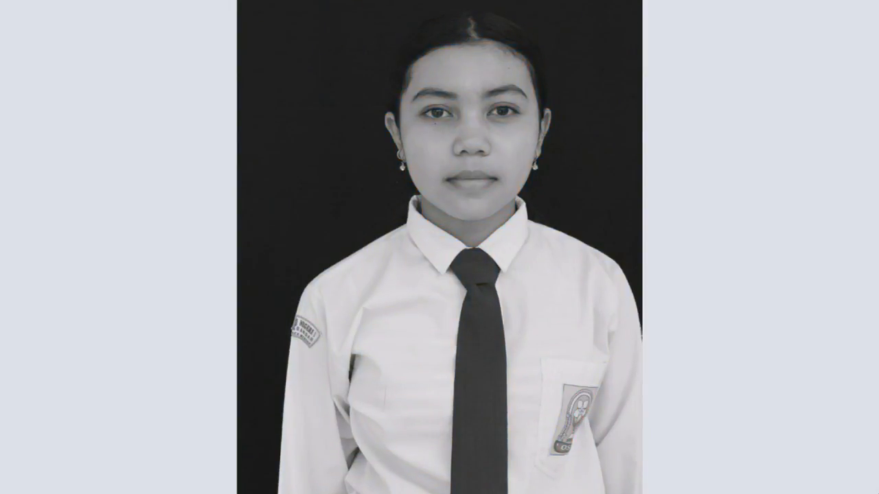
{"action": "key", "text": "alt+F4"}
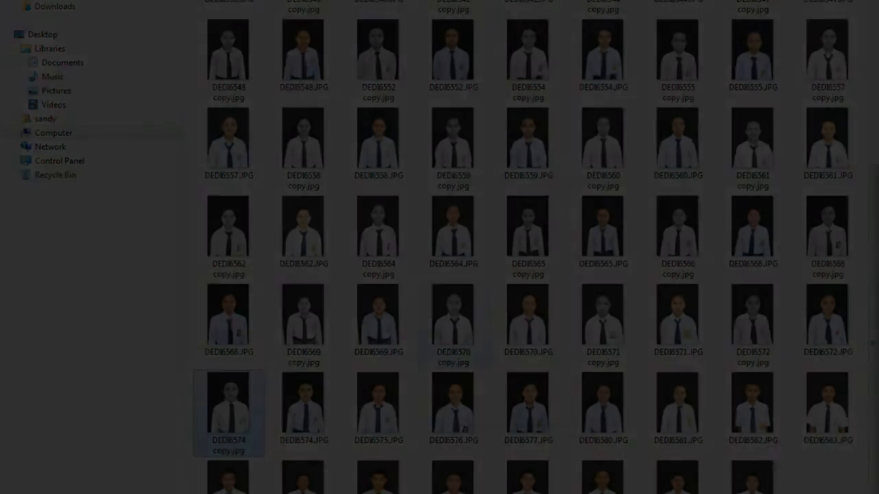